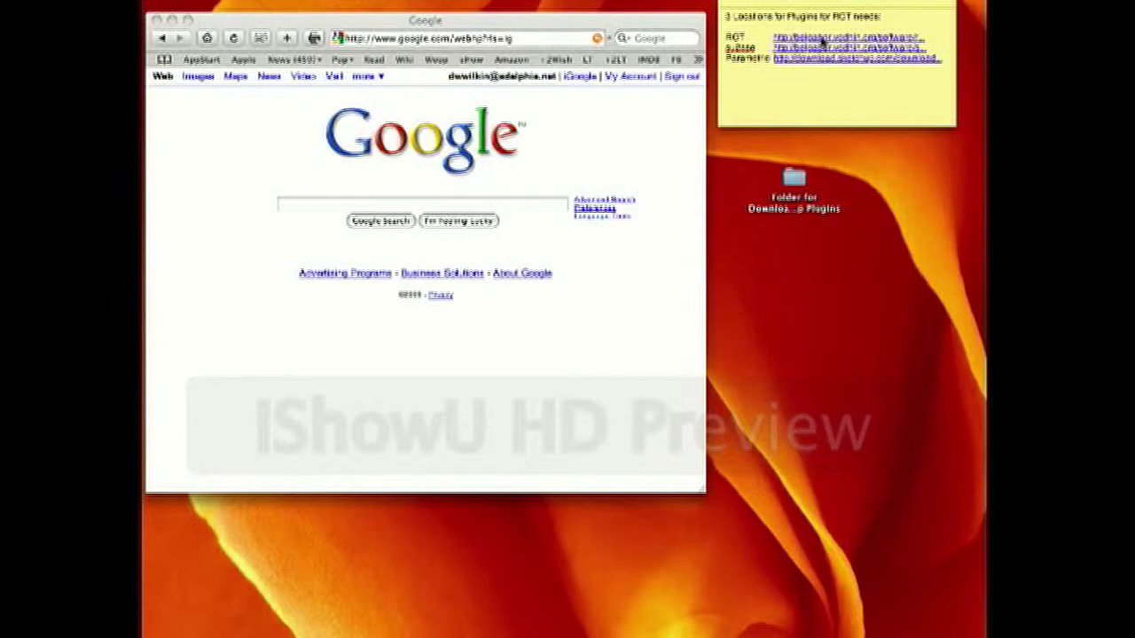
# - Download rct3-1.rb, su2ase-1.rb and parametric.rb from the sticky note's links and reveal rct3 in Finder
pyautogui.click(891, 36)
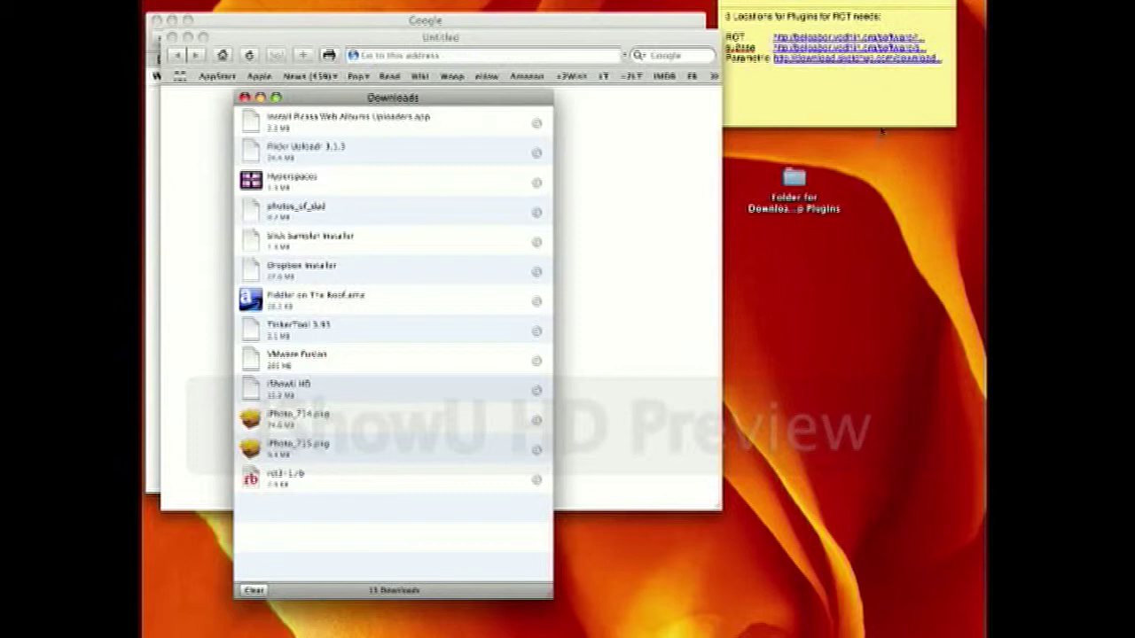
pyautogui.click(855, 49)
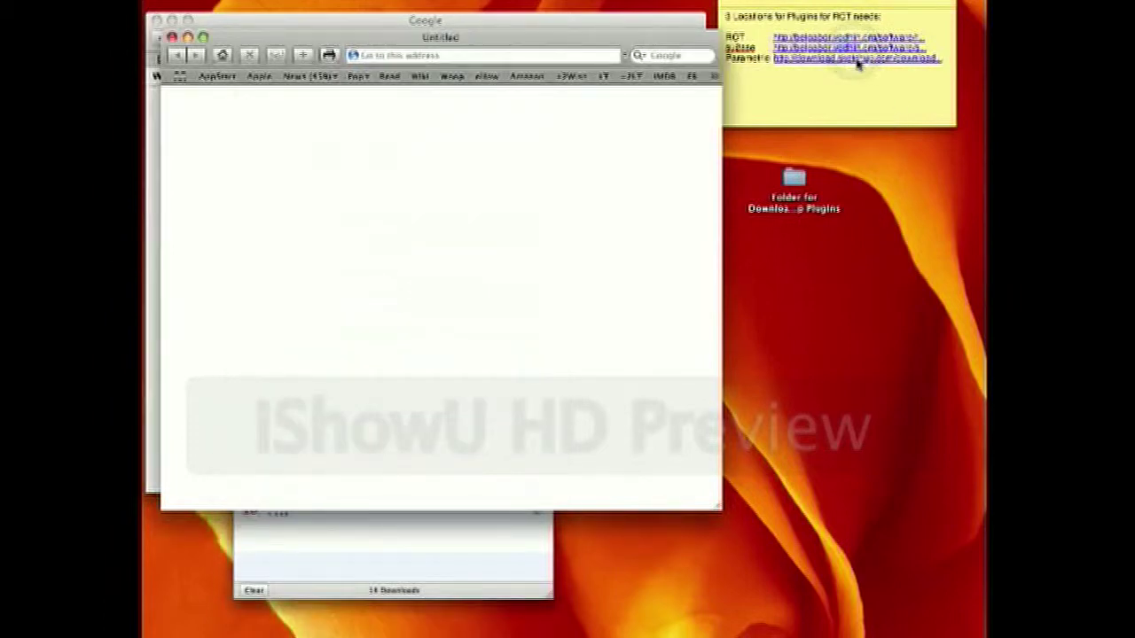
pyautogui.click(851, 59)
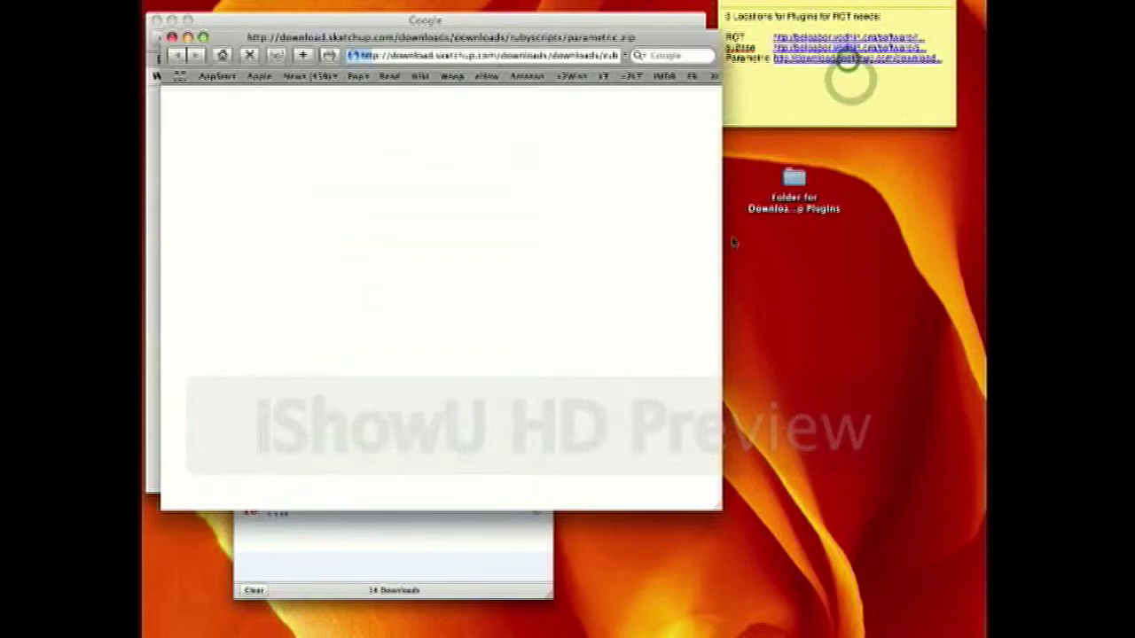
pyautogui.click(466, 572)
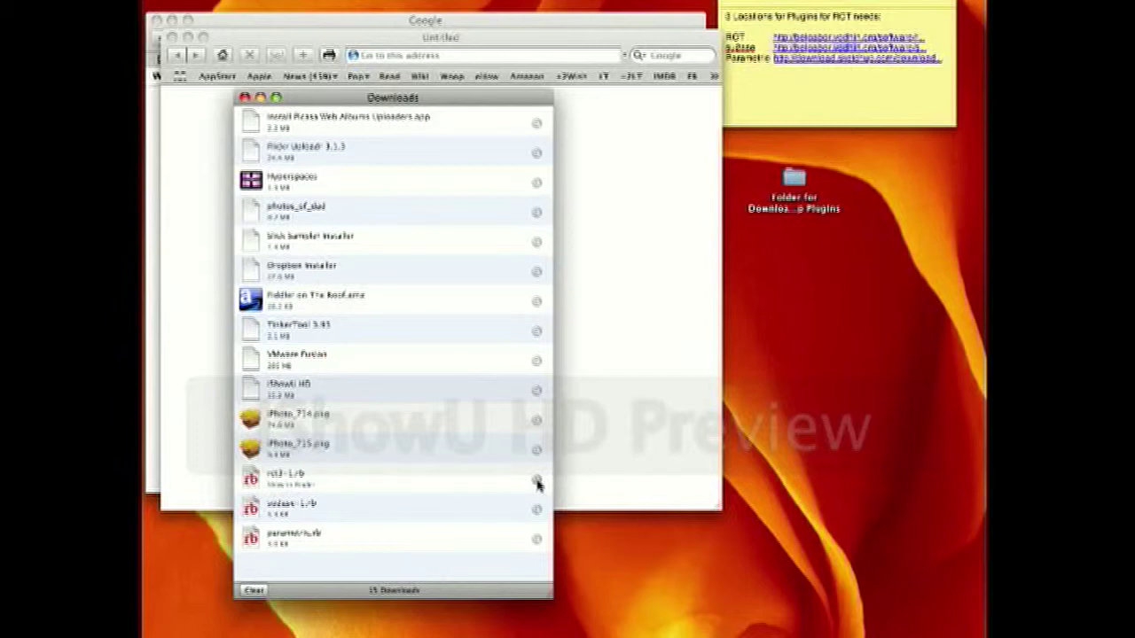
pyautogui.click(536, 481)
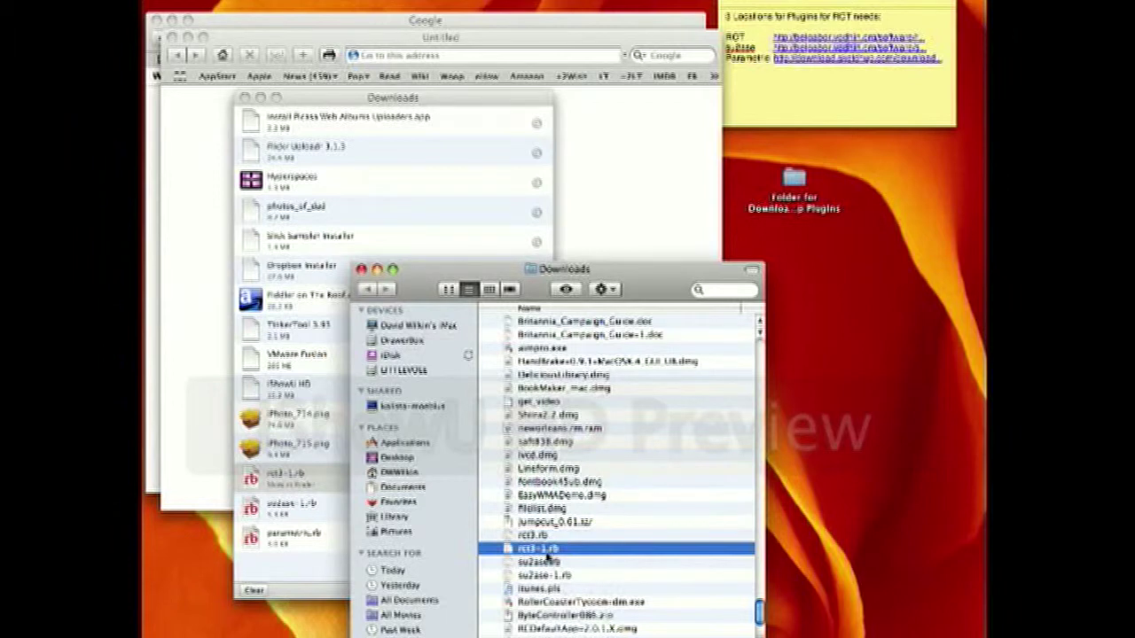
# - Move rct3.rb and su2ase-1.rb from Downloads into the desktop plugins folder
pyautogui.click(526, 535)
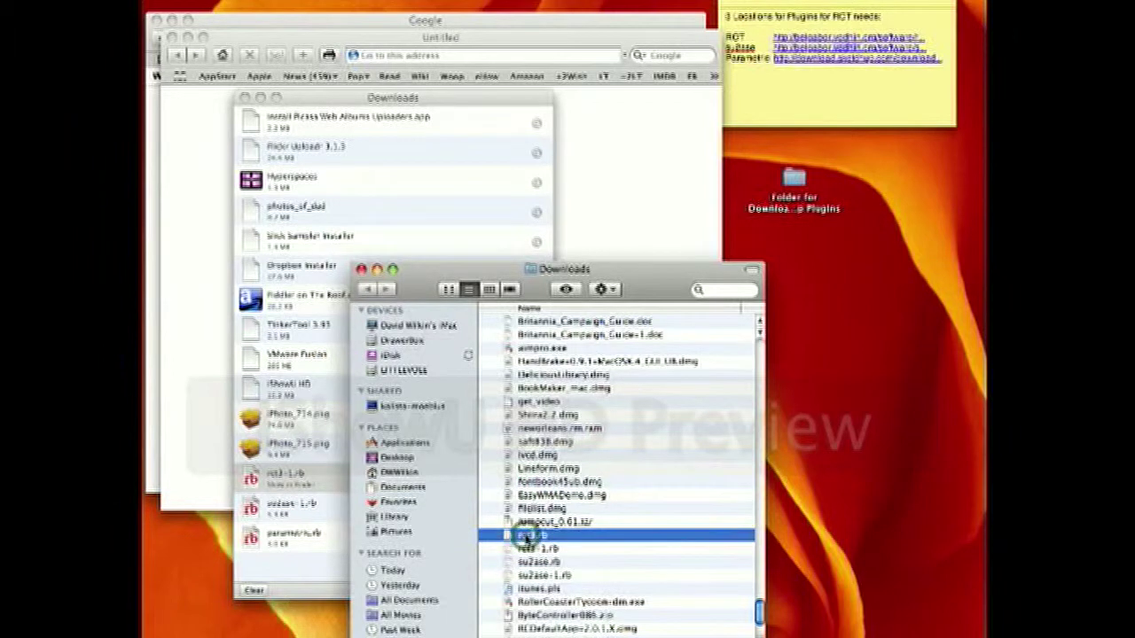
pyautogui.moveTo(816, 181); pyautogui.dragTo(797, 177)
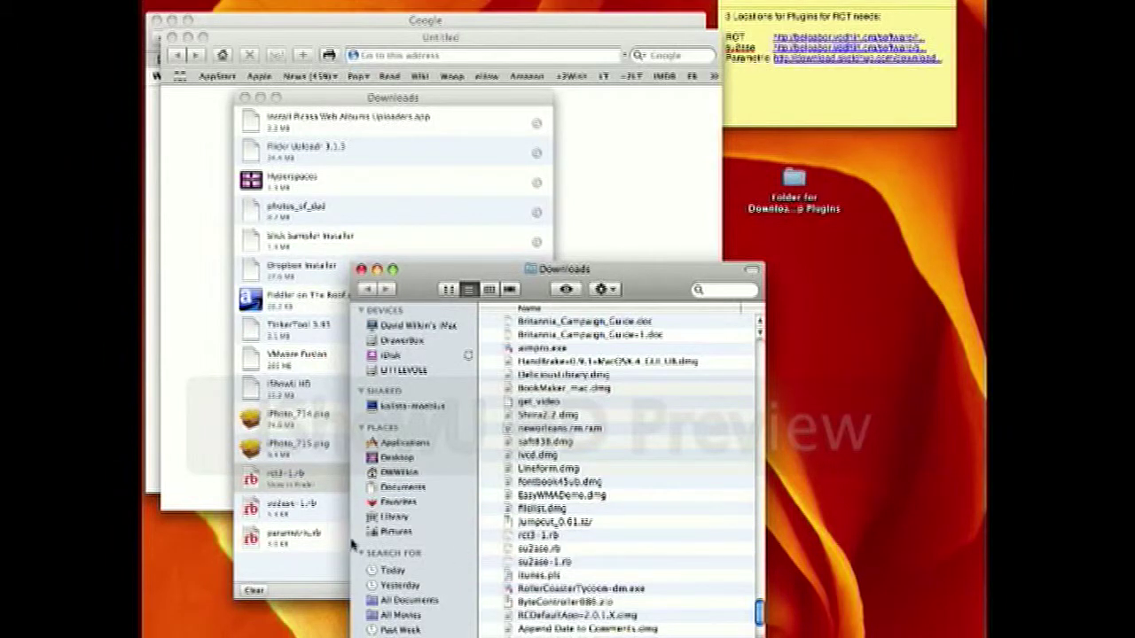
pyautogui.click(316, 518)
pyautogui.doubleClick(316, 519)
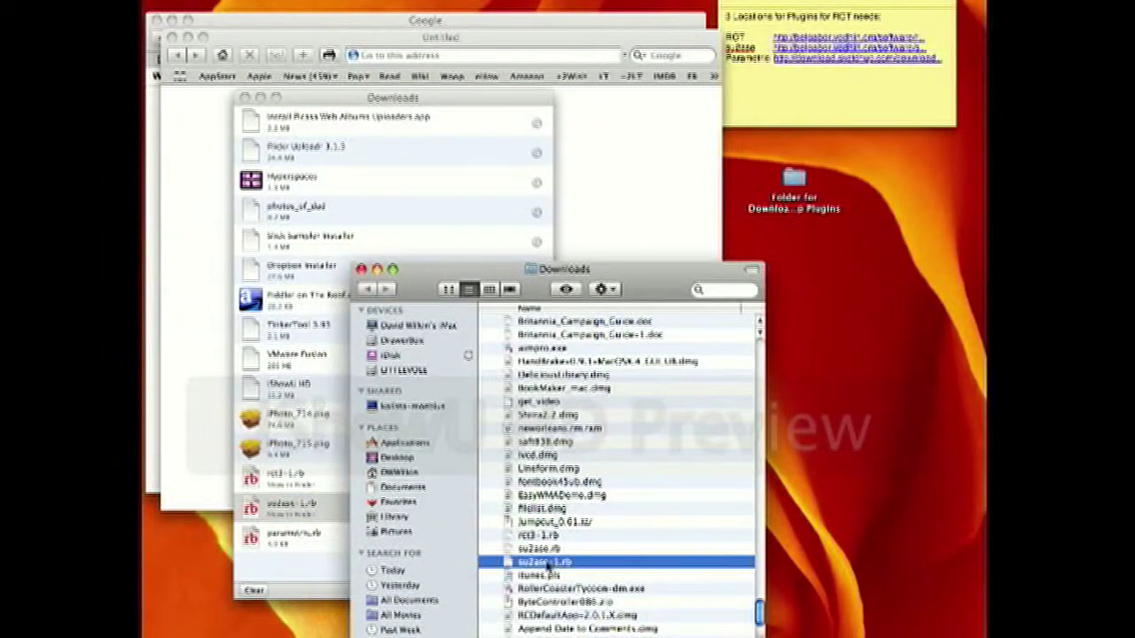
pyautogui.moveTo(561, 563); pyautogui.dragTo(793, 177)
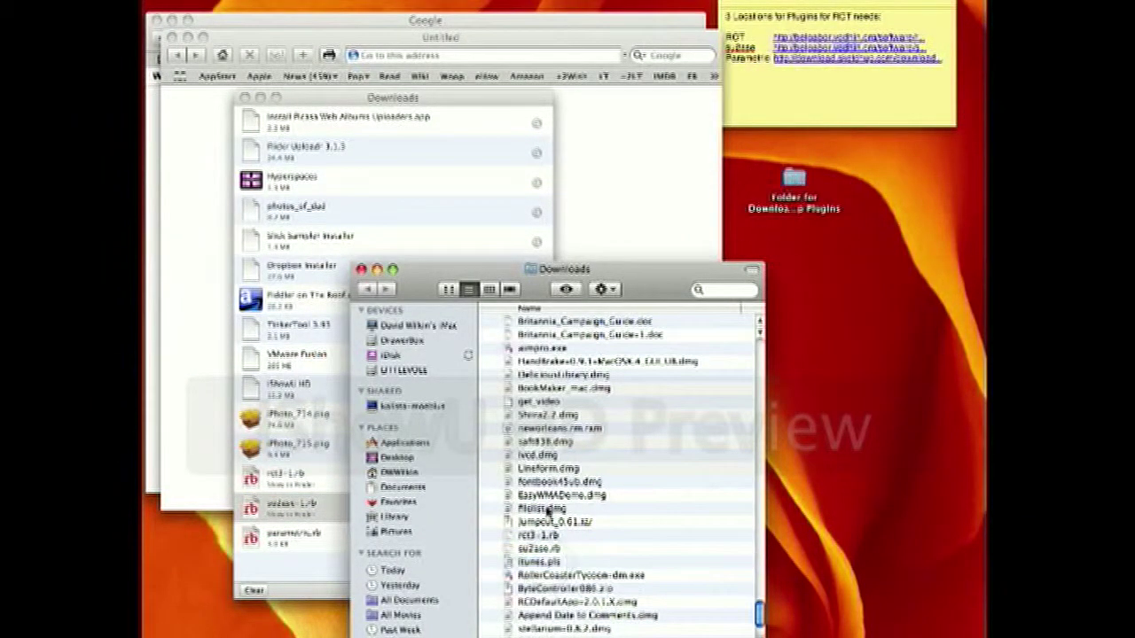
# - Reveal parametric.rb in Finder from Safari Downloads, then close the Downloads folder window
pyautogui.click(293, 558)
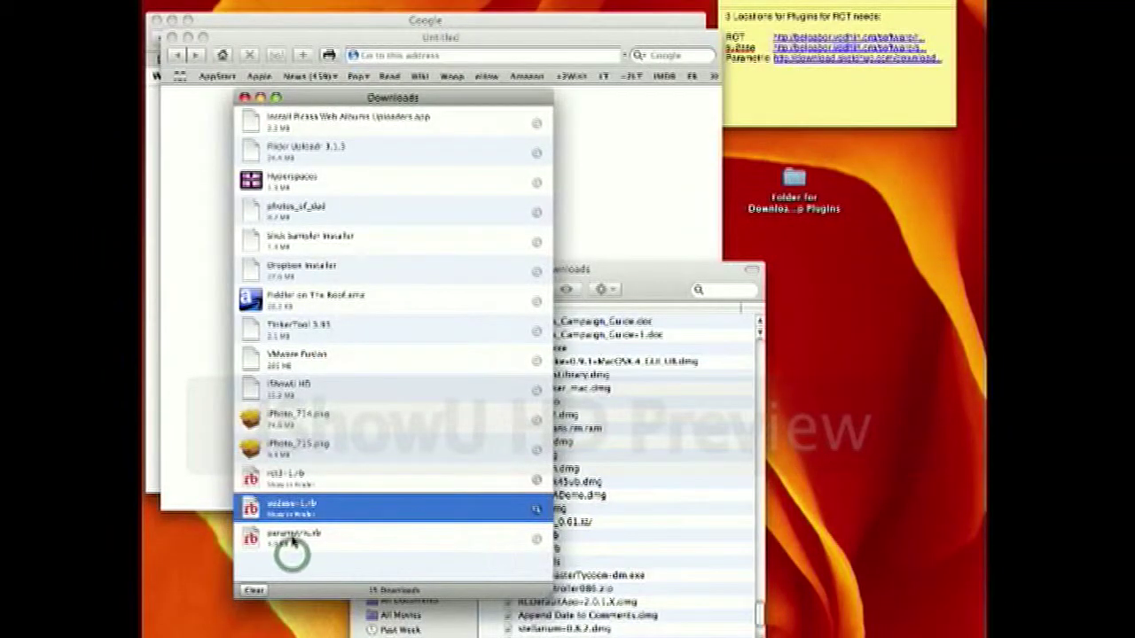
pyautogui.click(298, 539)
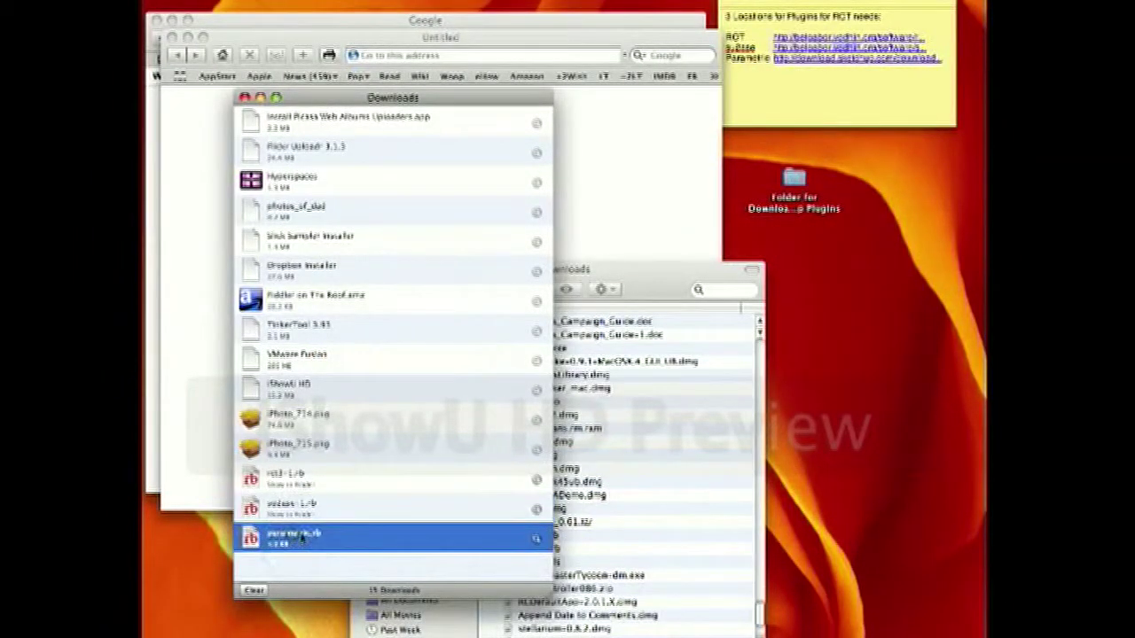
pyautogui.click(536, 538)
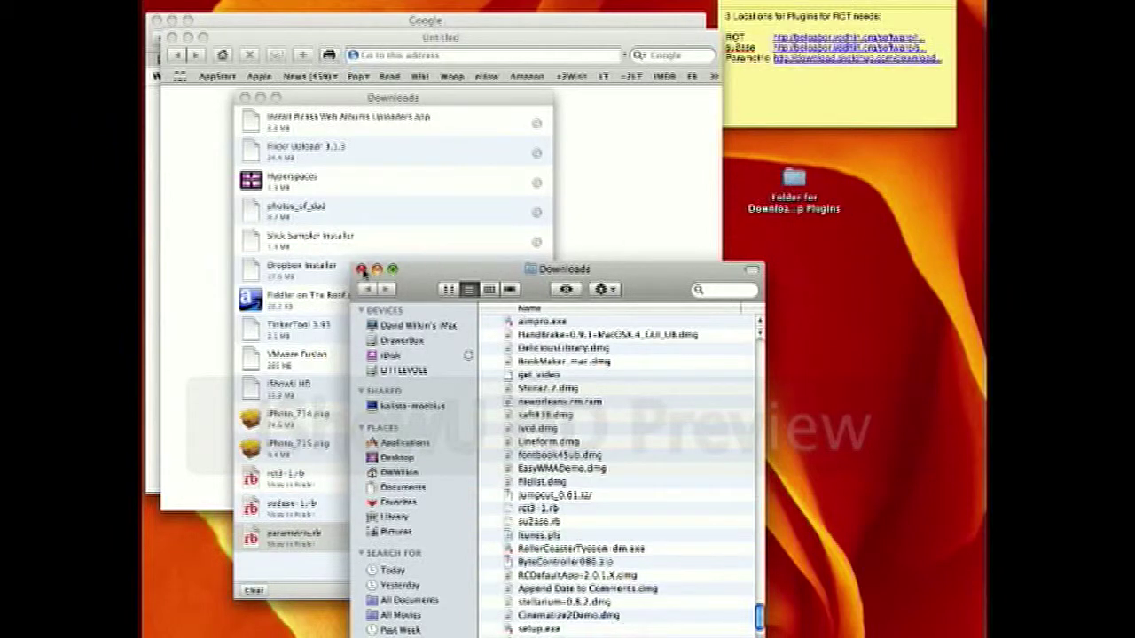
pyautogui.click(361, 270)
# - Close Safari's Downloads list and browser windows, then switch Spaces with Control-Right Arrow
pyautogui.click(245, 99)
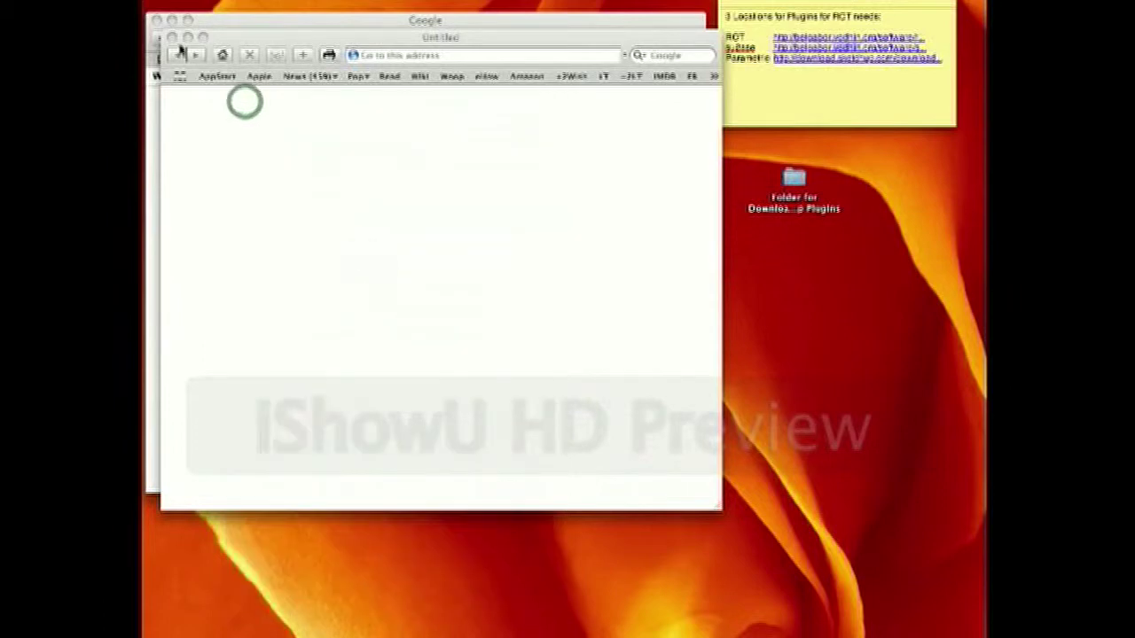
pyautogui.click(157, 21)
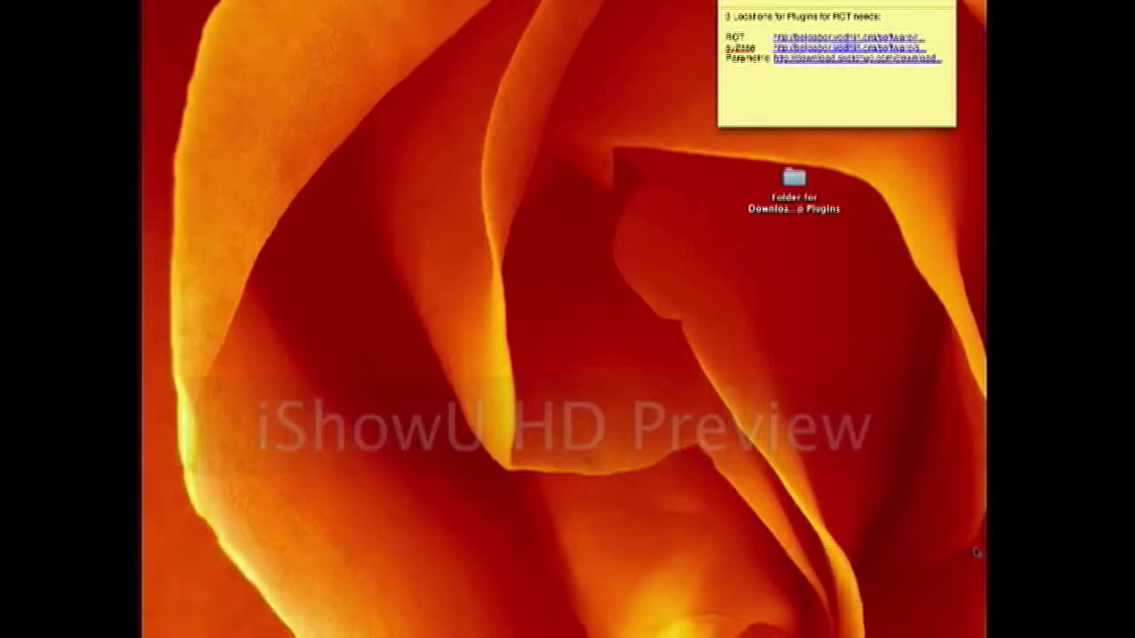
pyautogui.hotkey('ctrl', 'Right')
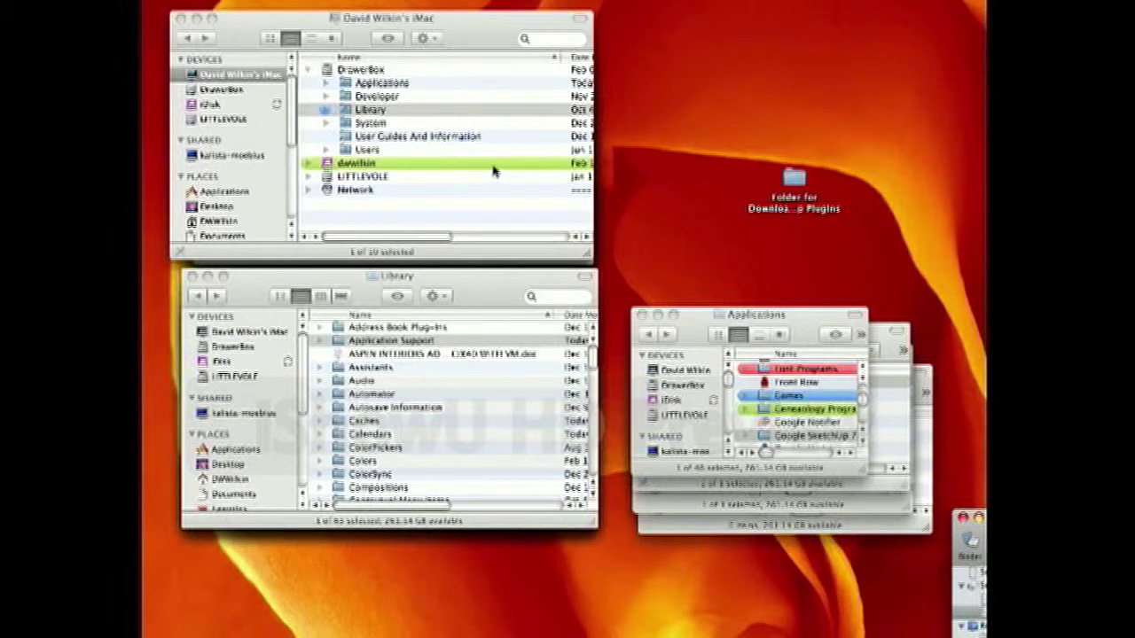
# - Navigate Library > Application Support > Google SketchUp 7 > SketchUp, and open the desktop plugins folder
pyautogui.doubleClick(404, 113)
pyautogui.doubleClick(399, 115)
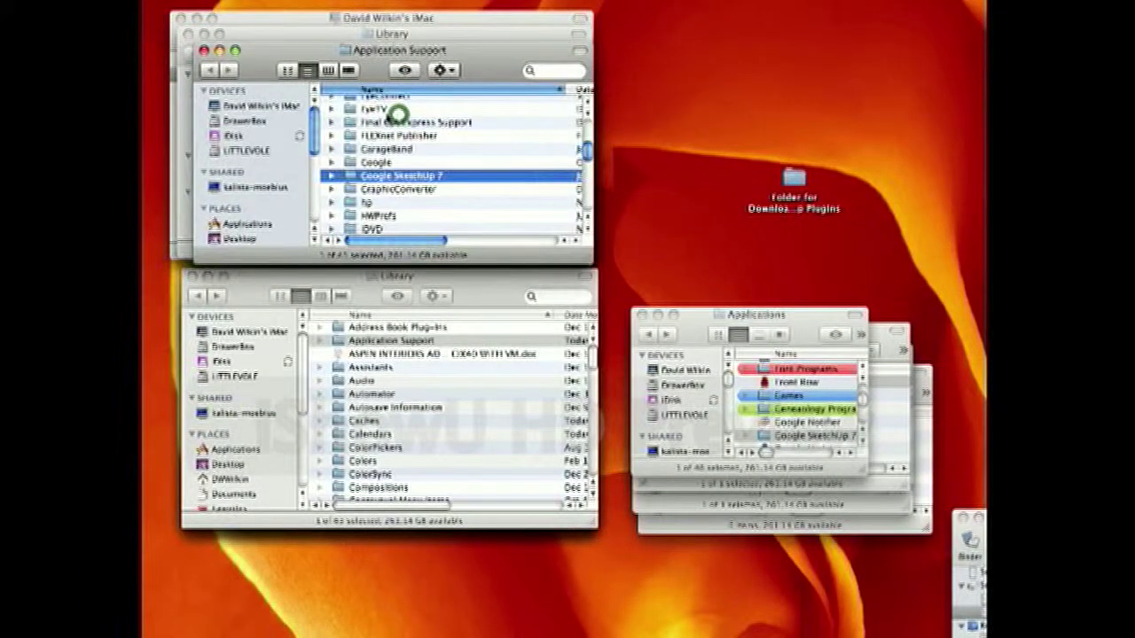
pyautogui.doubleClick(383, 178)
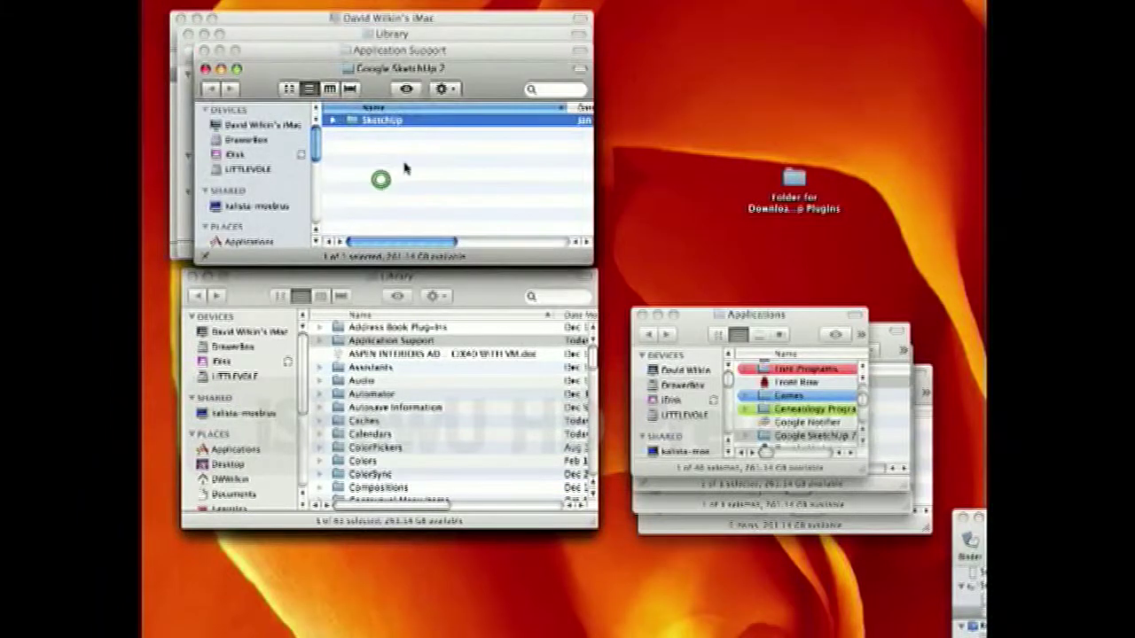
pyautogui.doubleClick(377, 125)
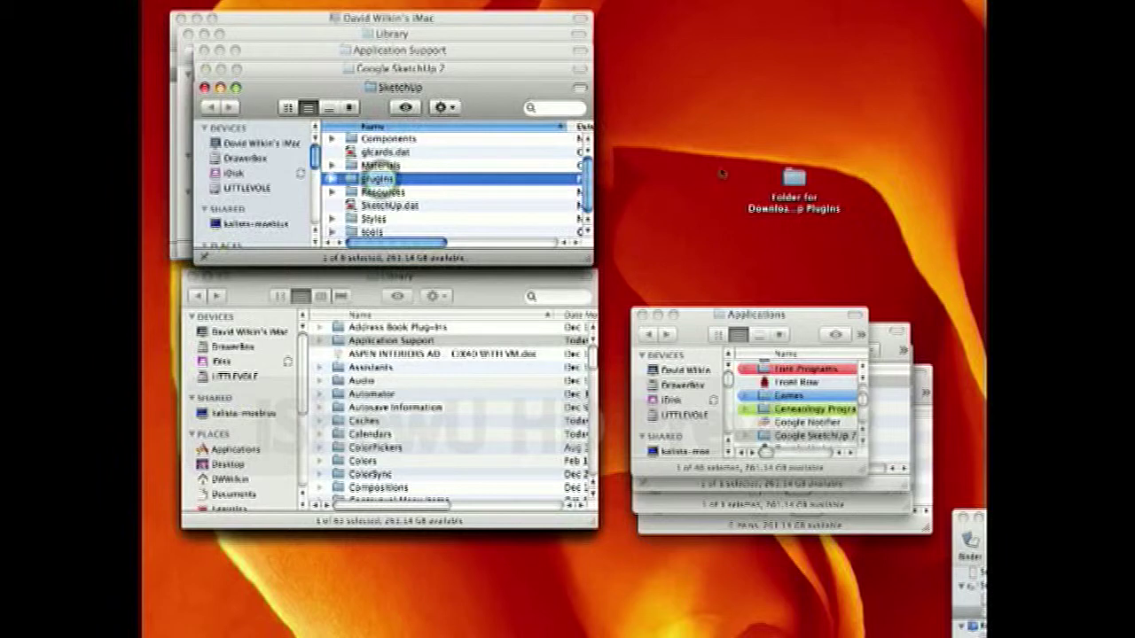
pyautogui.doubleClick(785, 178)
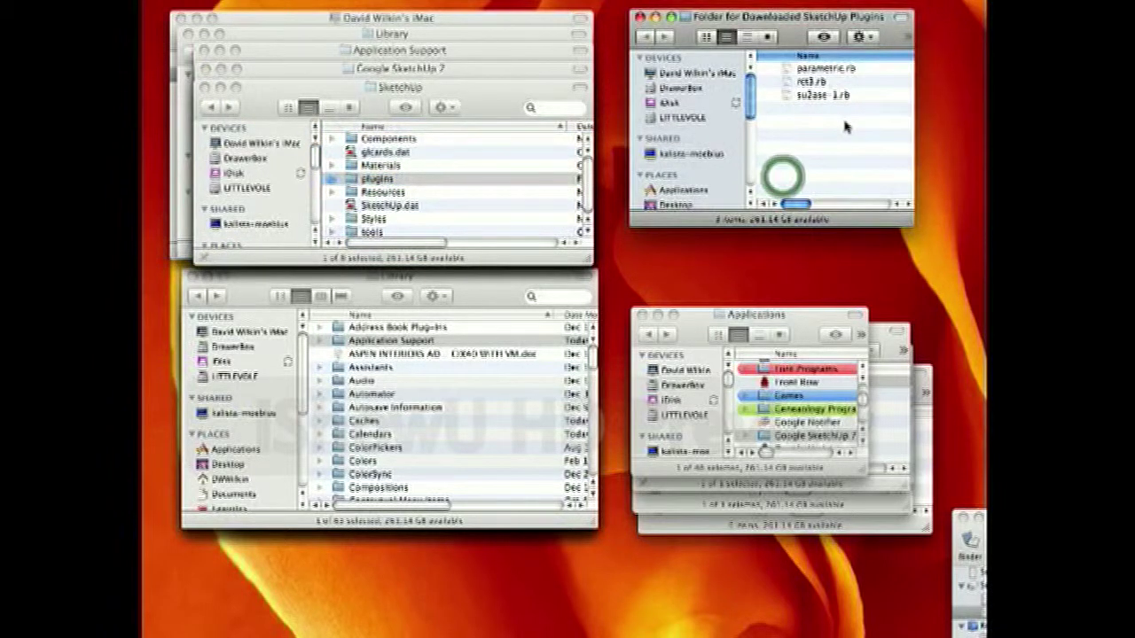
# - Copy all three .rb plugin files into SketchUp's plugins folder and close the source folder window
pyautogui.click(801, 69)
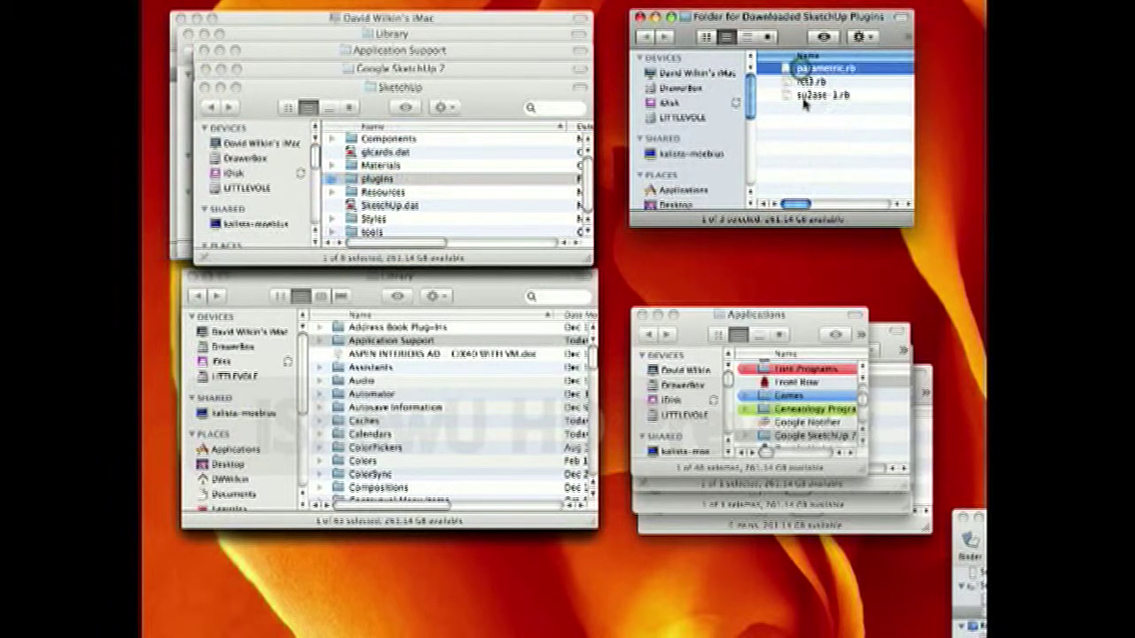
pyautogui.keyDown('shift'); pyautogui.click(811, 95); pyautogui.keyUp('shift')
pyautogui.moveTo(803, 97)
pyautogui.mouseDown()
pyautogui.moveTo(461, 177)
pyautogui.moveTo(792, 159)
pyautogui.mouseUp()
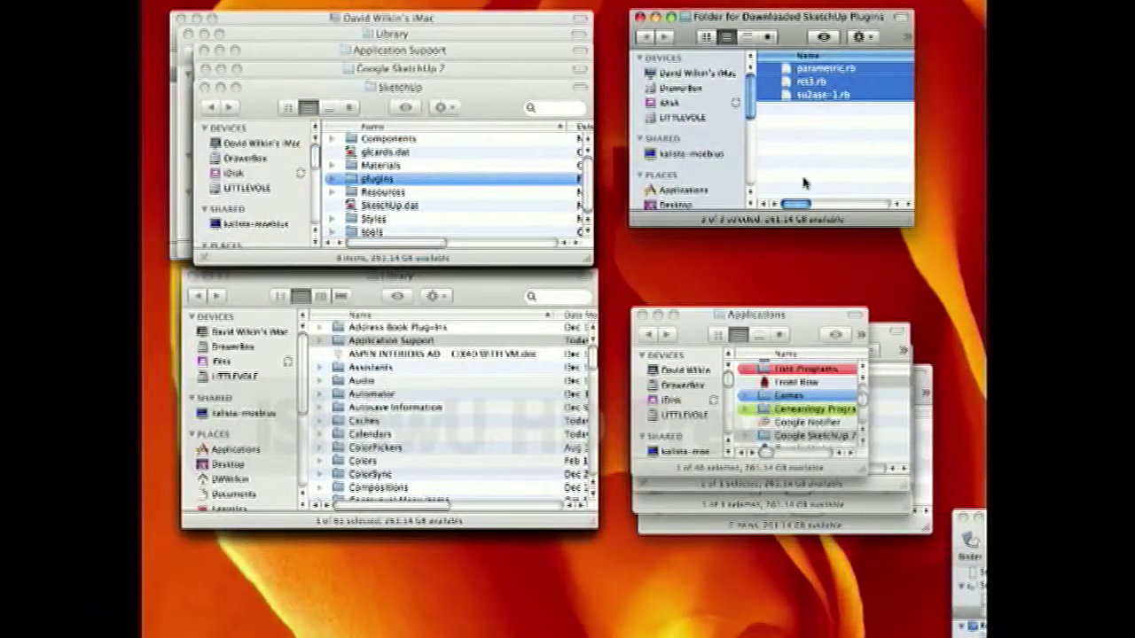
pyautogui.click(639, 16)
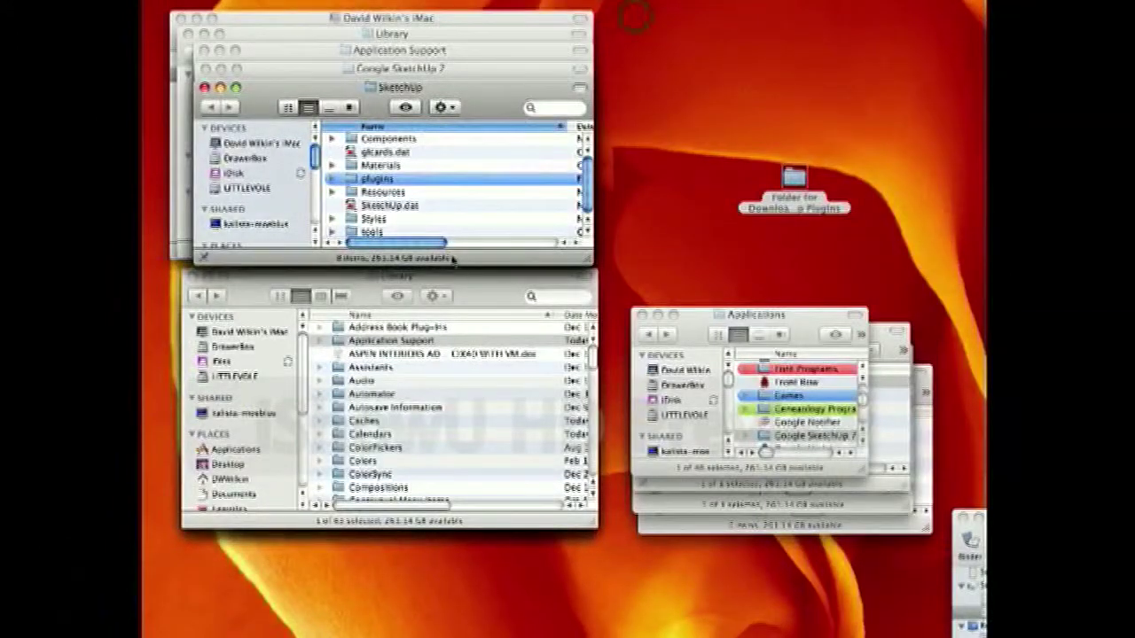
pyautogui.click(478, 282)
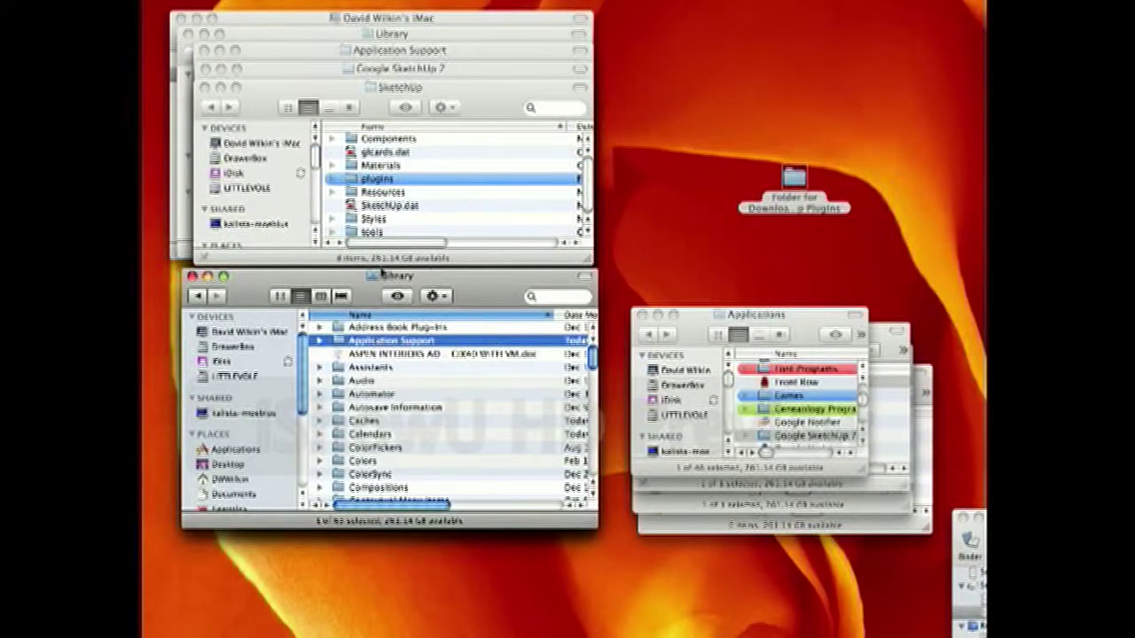
# - In the second Library window, drill into Application Support > Google SketchUp 7 > SketchUp
pyautogui.doubleClick(393, 344)
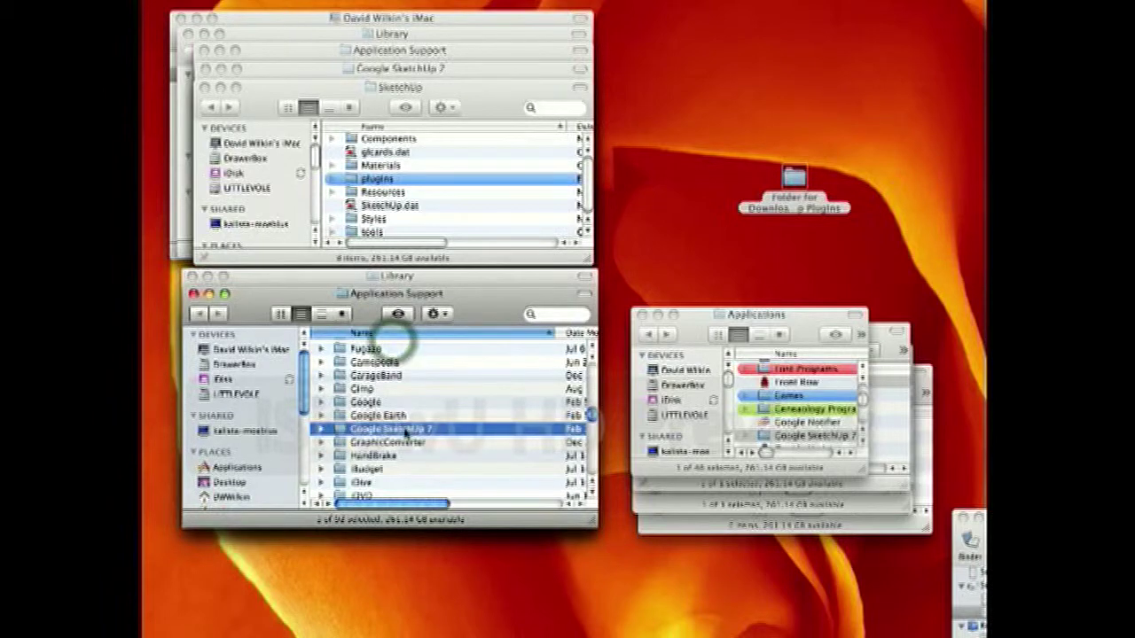
pyautogui.doubleClick(406, 432)
pyautogui.doubleClick(396, 366)
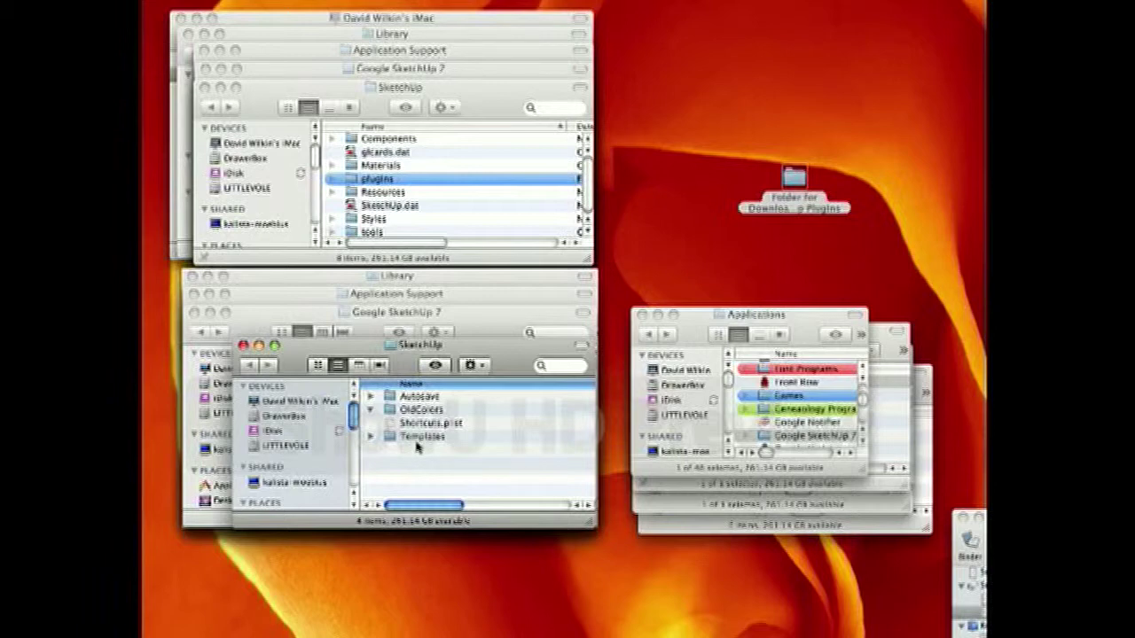
# - Show the SketchUp app's package Contents and drag its Plugins folder over the desktop plugins folder
pyautogui.click(687, 319)
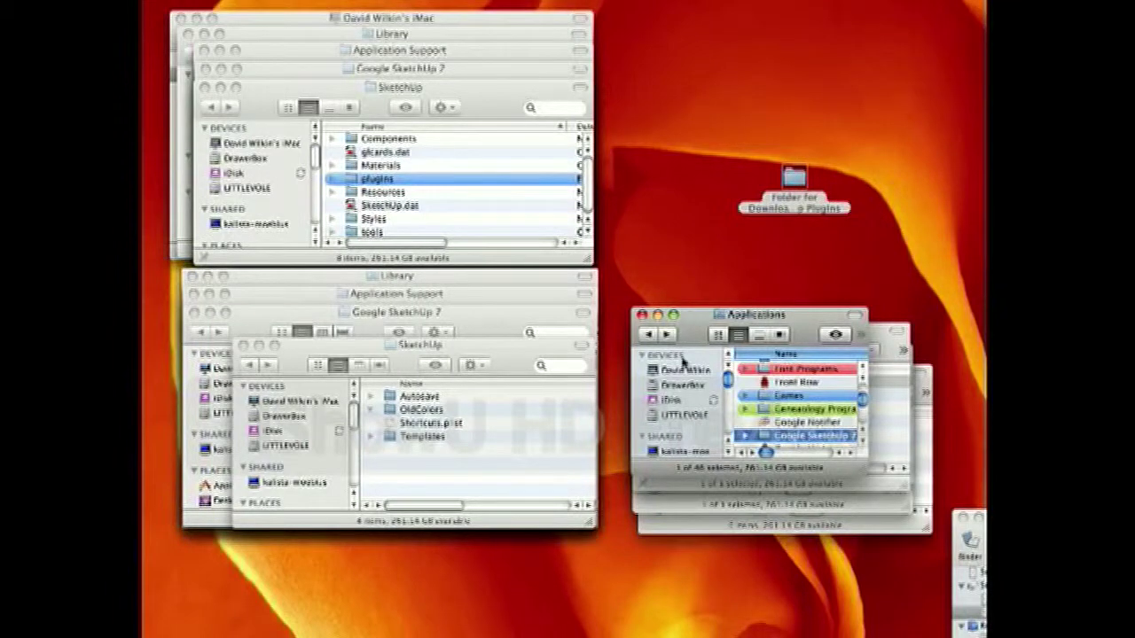
pyautogui.doubleClick(813, 436)
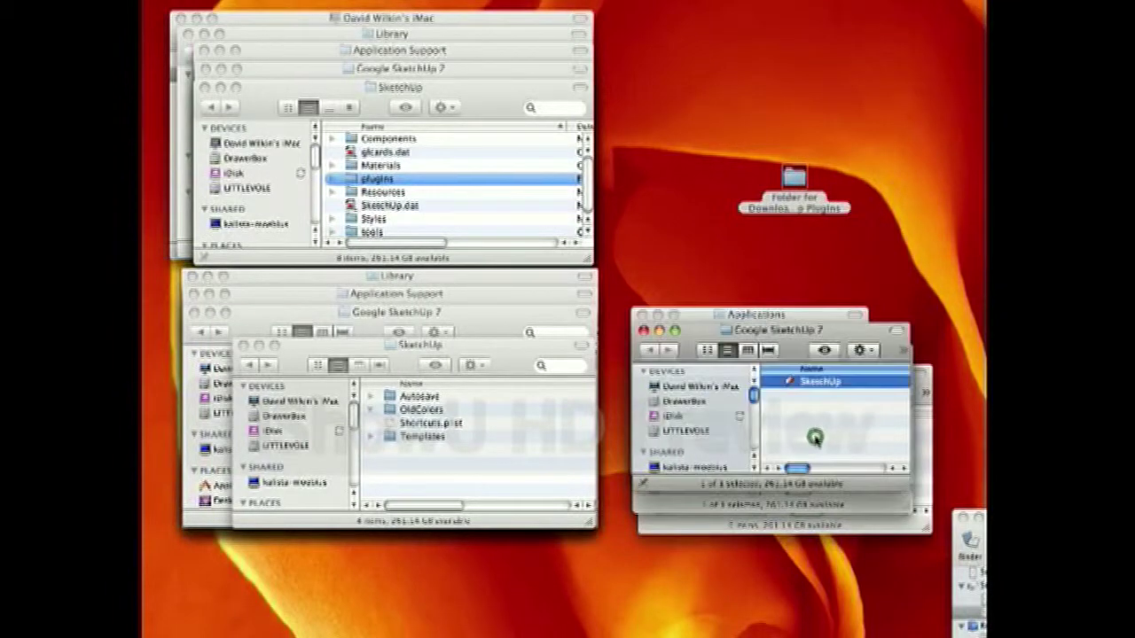
pyautogui.rightClick(806, 383)
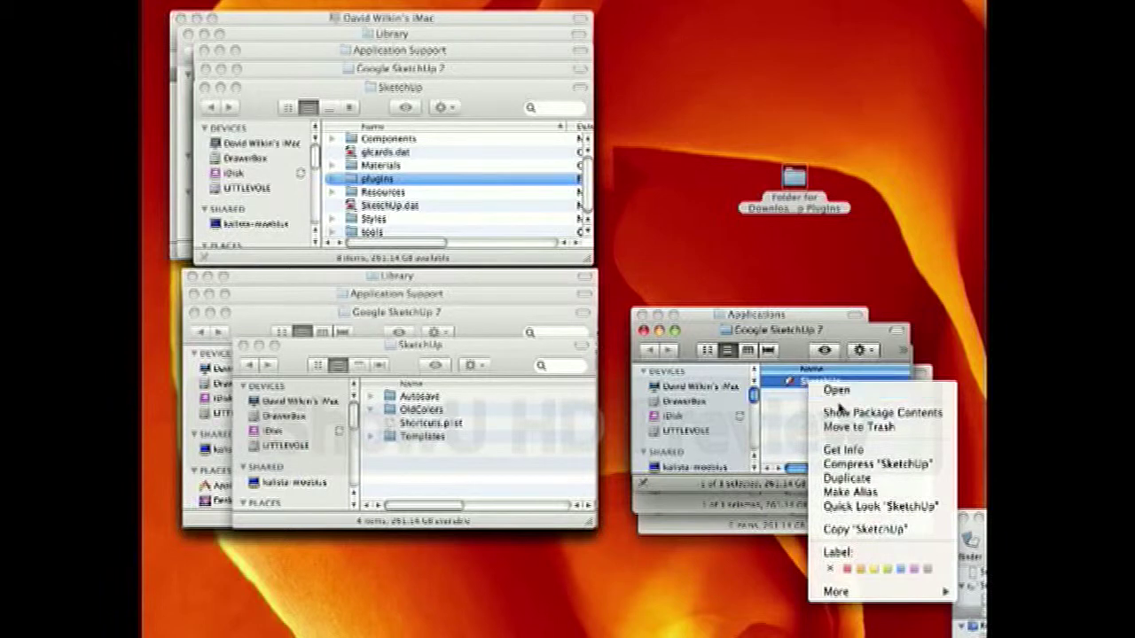
pyautogui.click(838, 412)
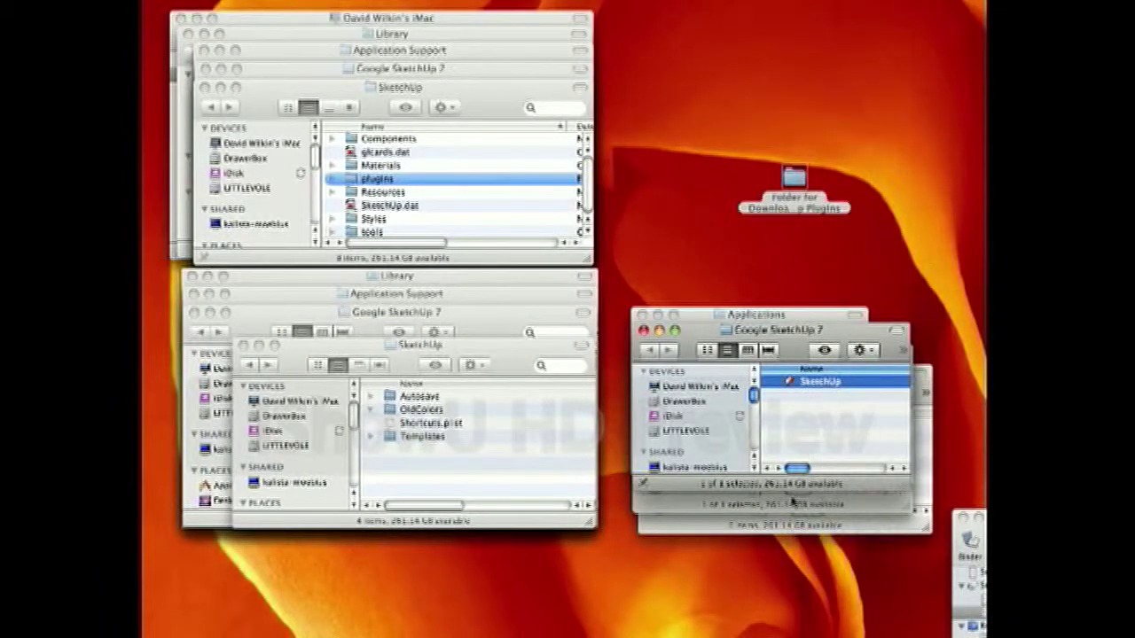
pyautogui.doubleClick(770, 406)
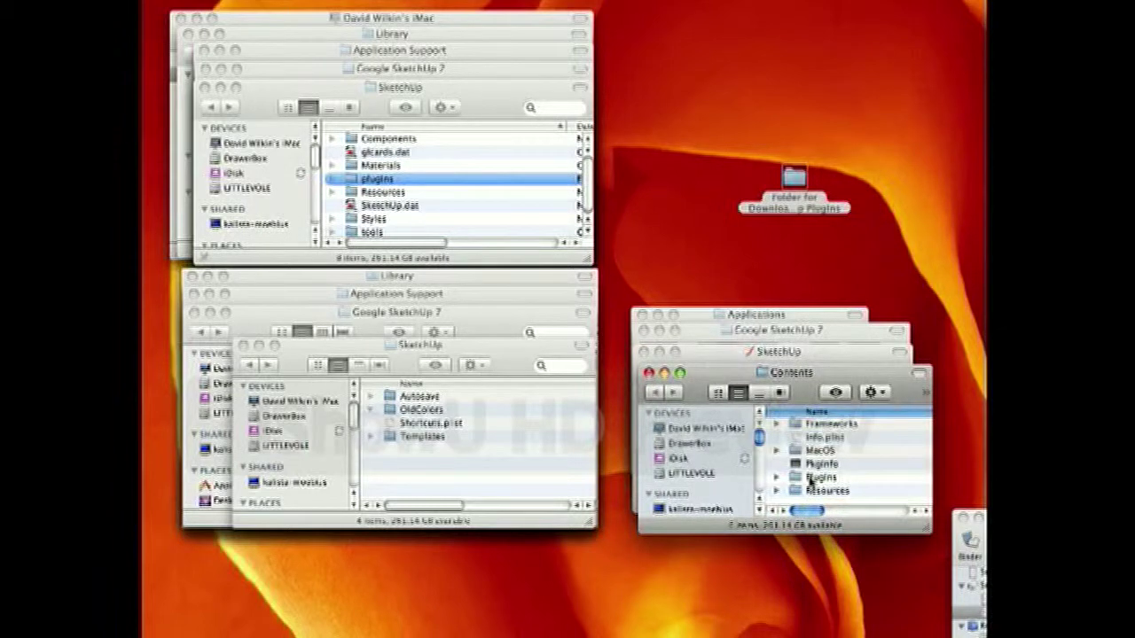
pyautogui.moveTo(809, 479); pyautogui.dragTo(792, 184)
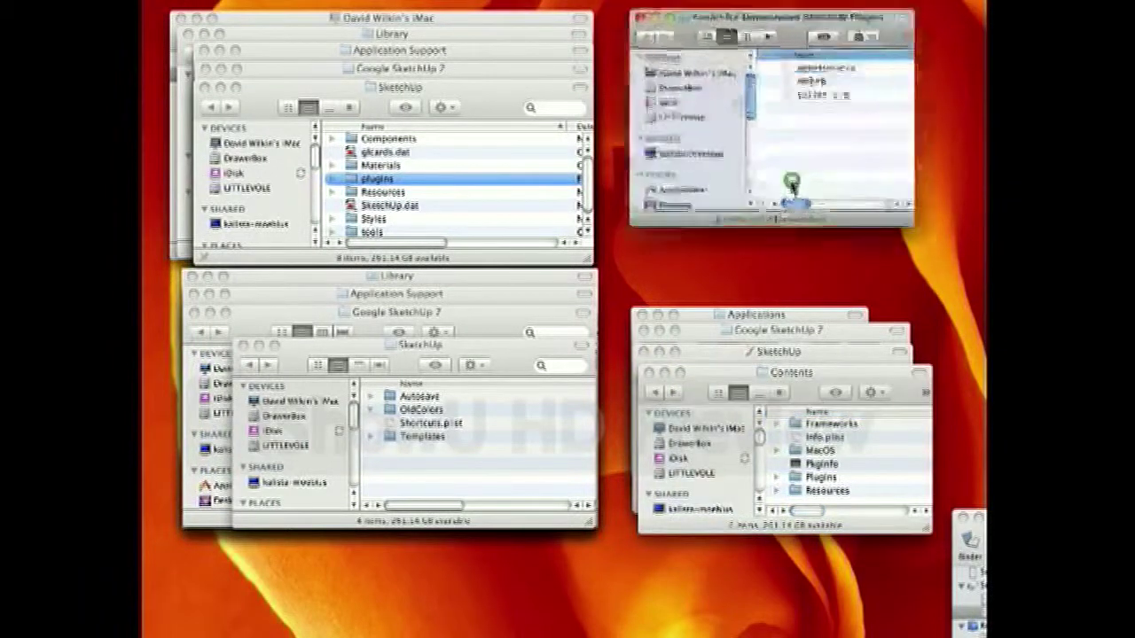